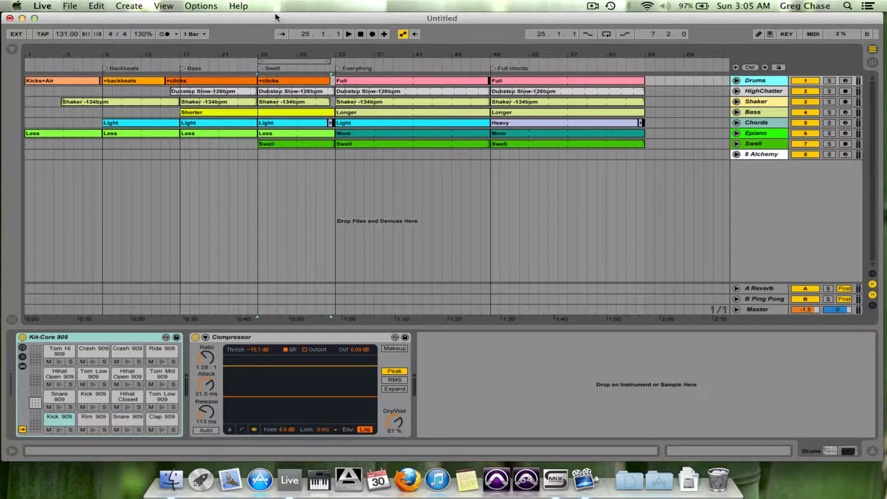
Look through the menus, then duplicate the Full clip at bar 49 right after itself.
left_click(163, 4)
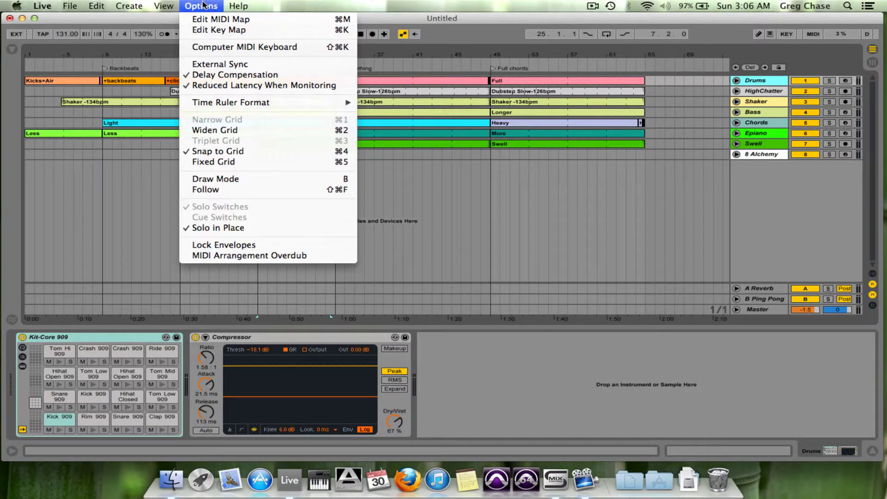
left_click(42, 5)
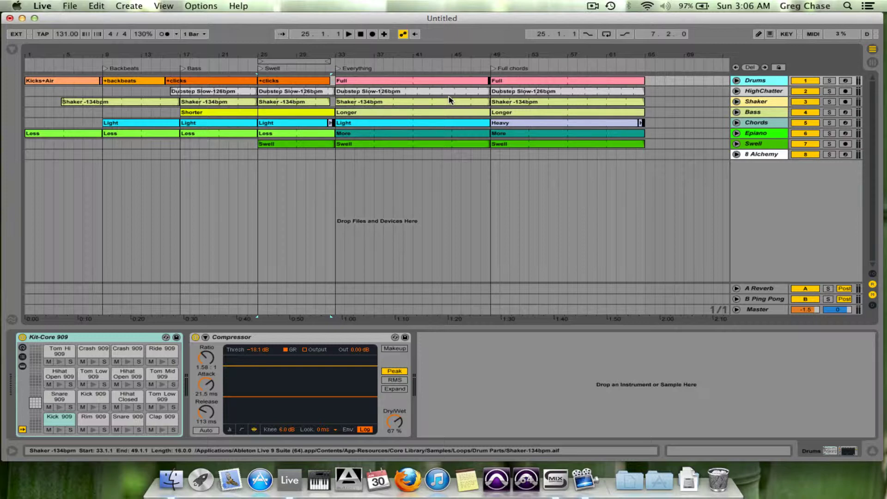
left_click(519, 83)
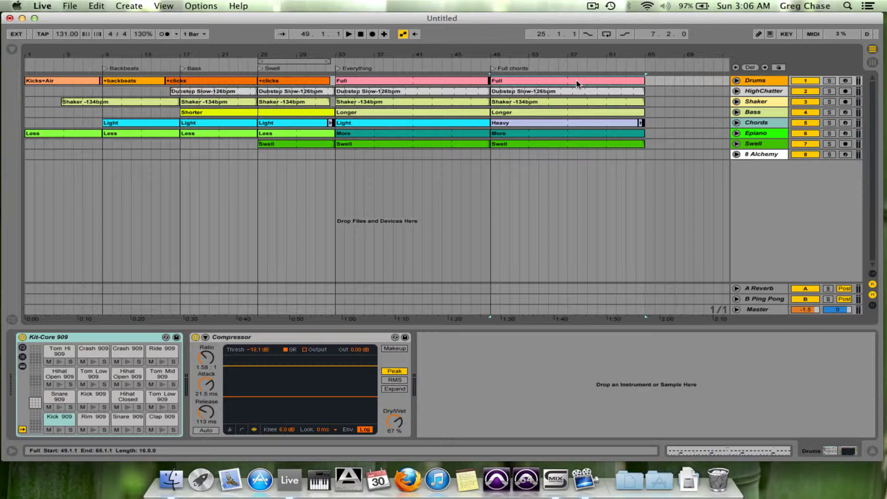
key("super+d")
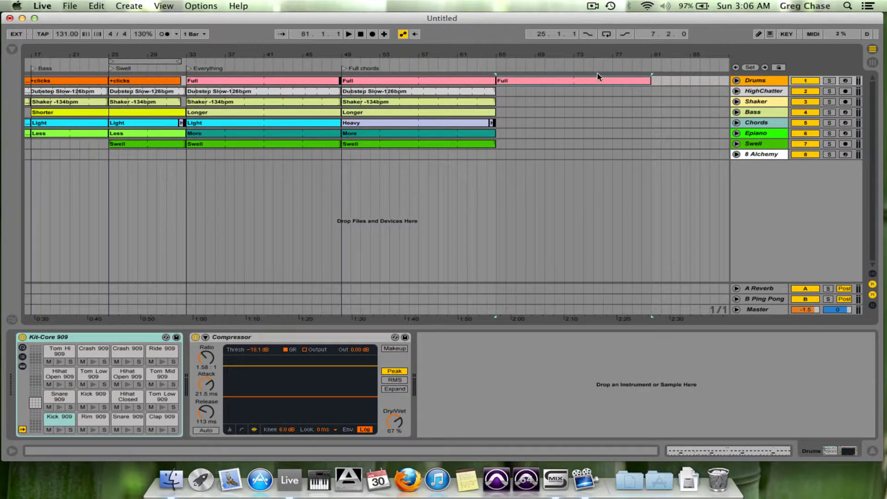
Unfold the Drums track's lanes and undo the Full clip duplicate.
left_click(736, 81)
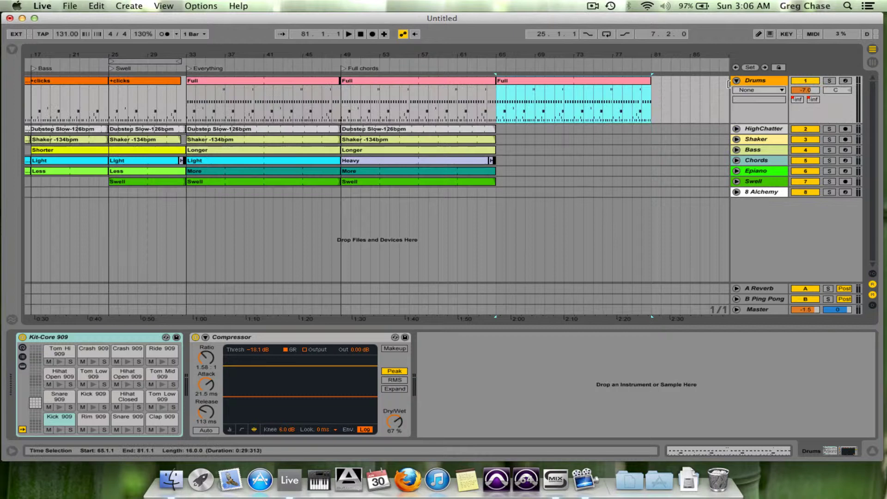
left_click(449, 86)
left_click(519, 81)
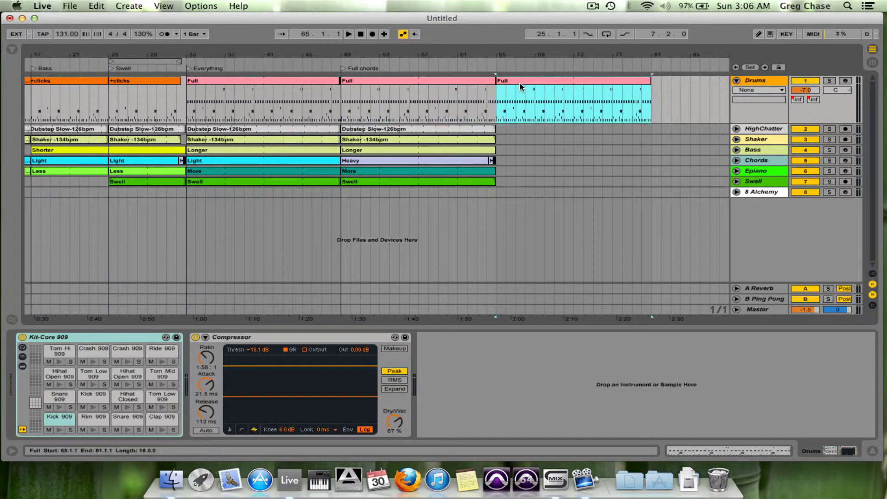
key("super+z")
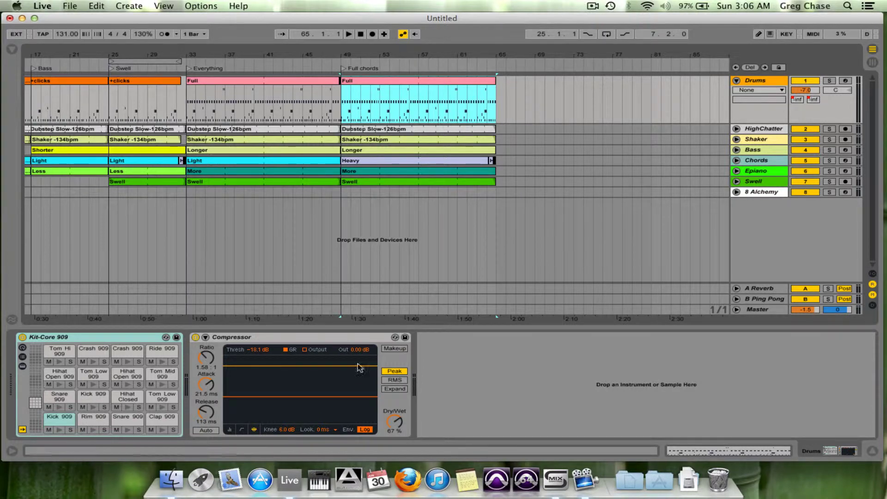
left_click(138, 342)
left_click(234, 345)
left_click(147, 340)
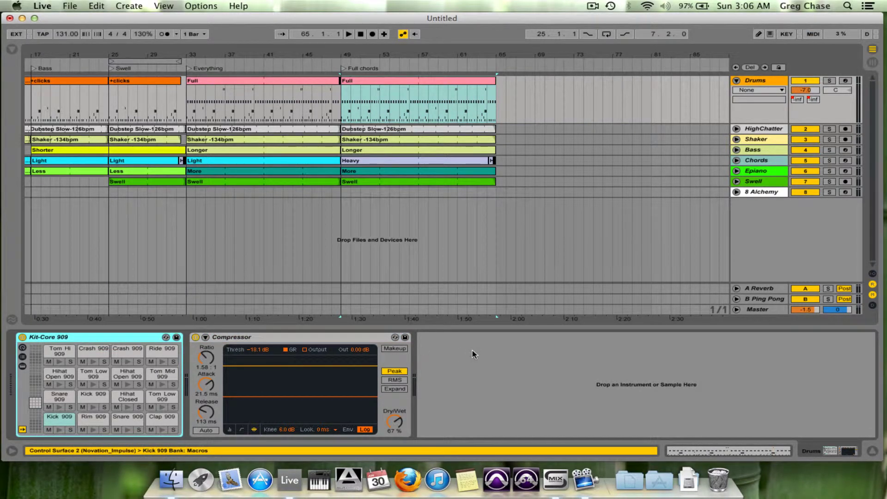
key("shift+Tab")
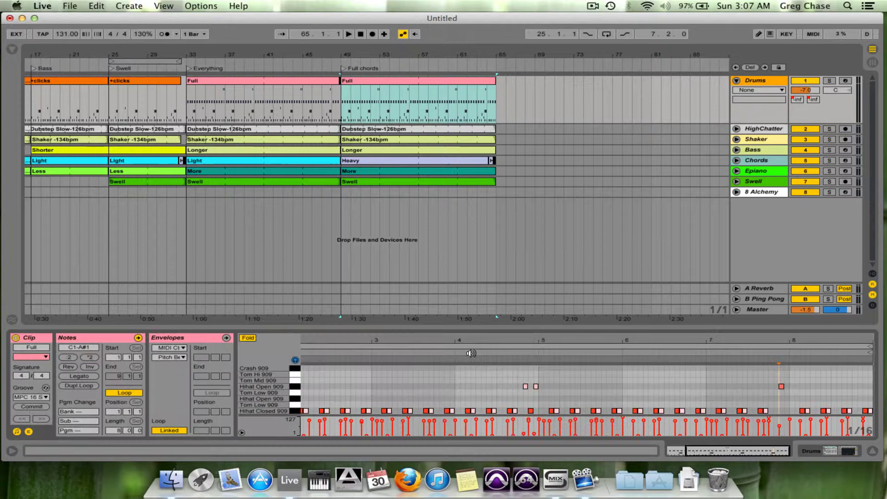
left_click_drag(467, 329, 450, 239)
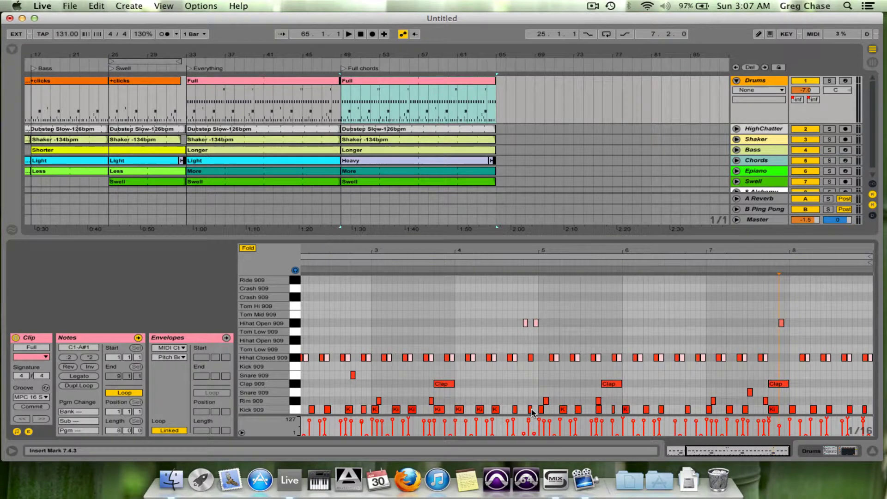
key("shift+Tab")
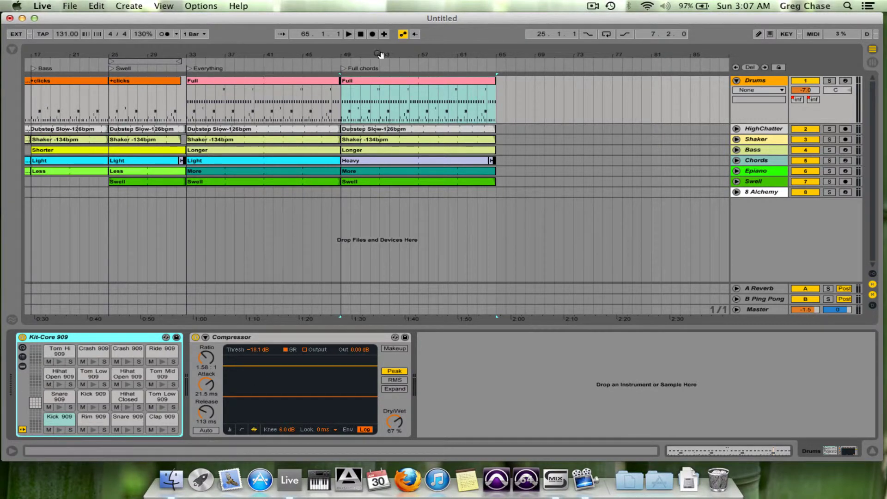
key("z")
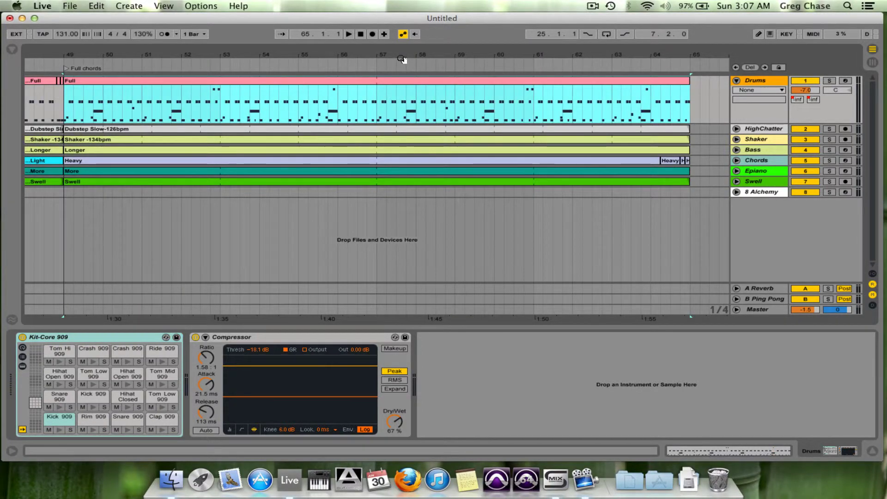
key("x")
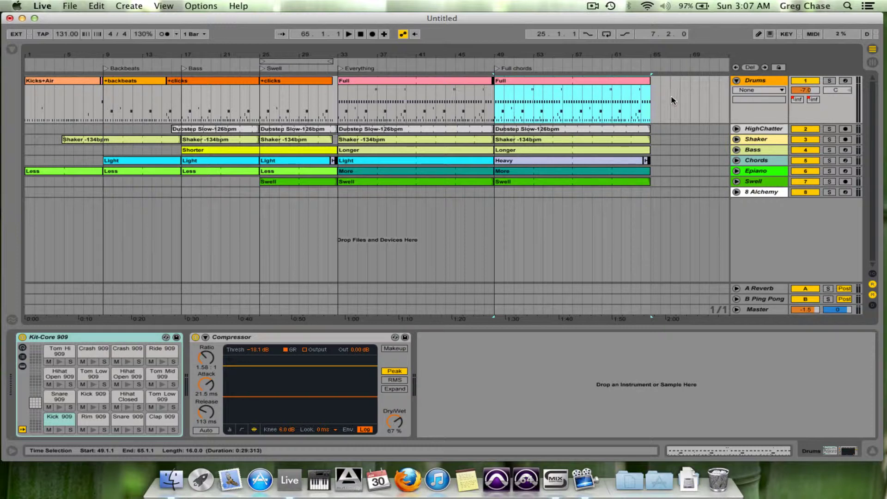
left_click_drag(662, 101, 14, 96)
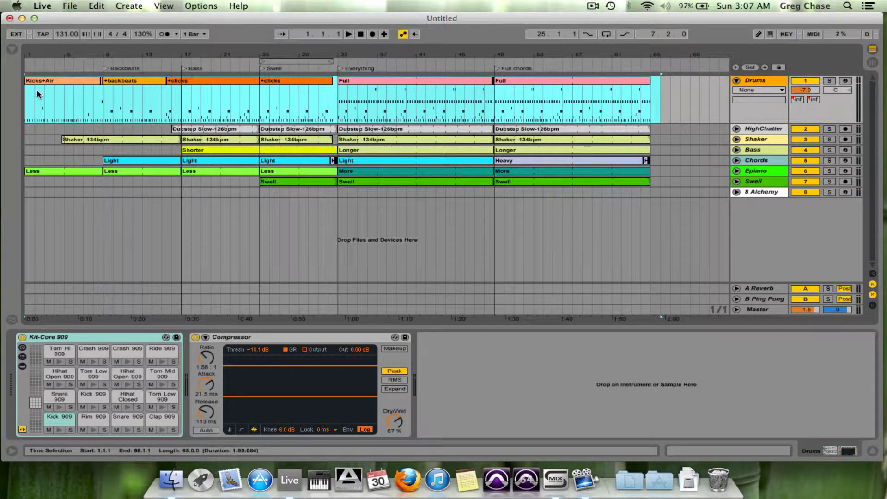
key("super+j")
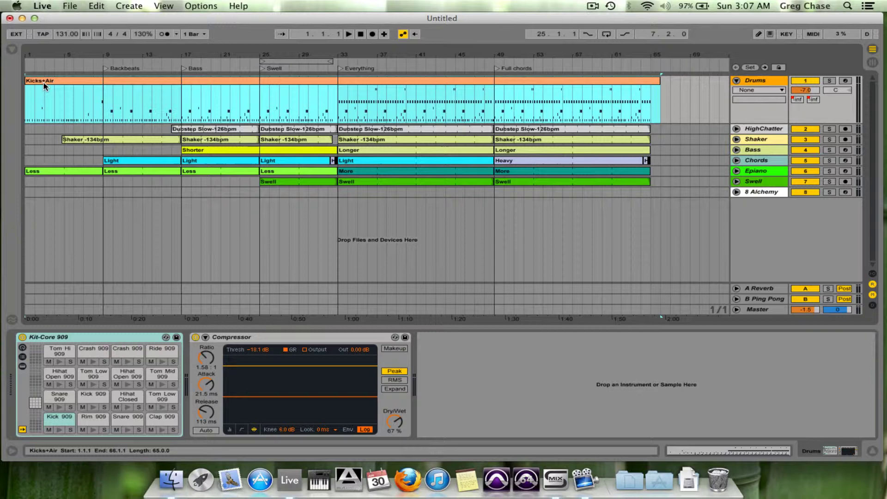
left_click(45, 85)
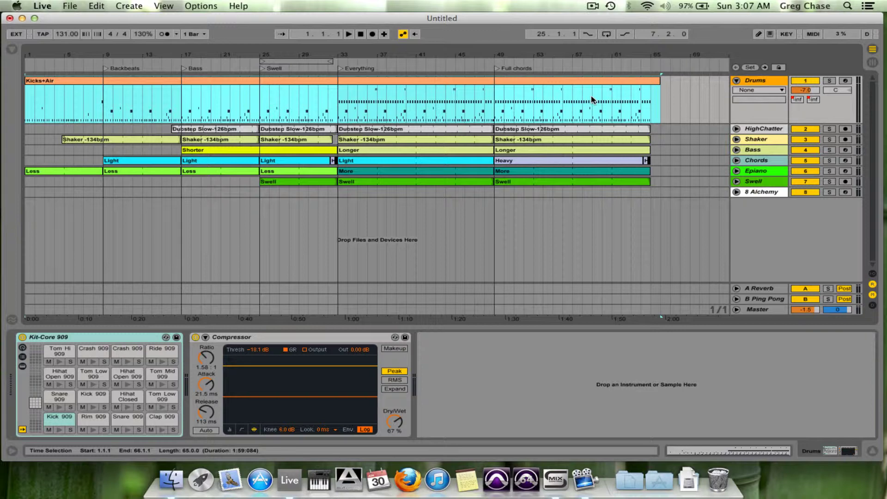
key("super+z")
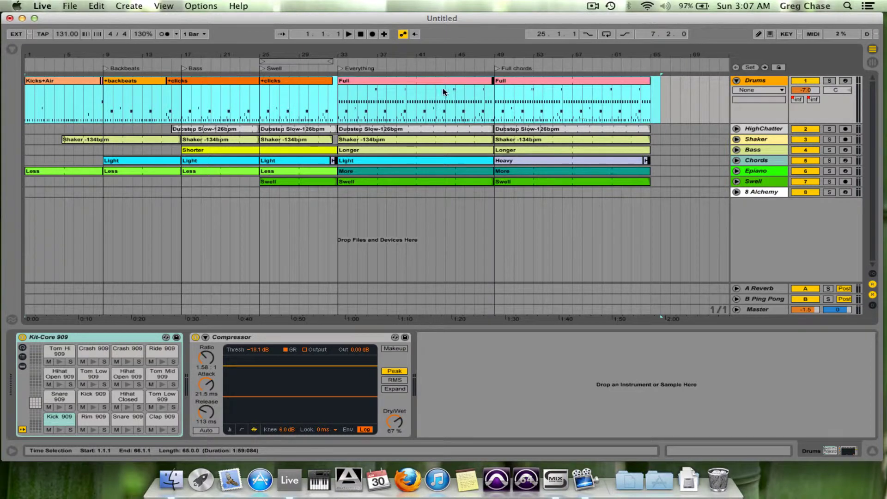
Loop bars 33–49 from the Full clip and switch the loop brace on.
left_click(398, 95)
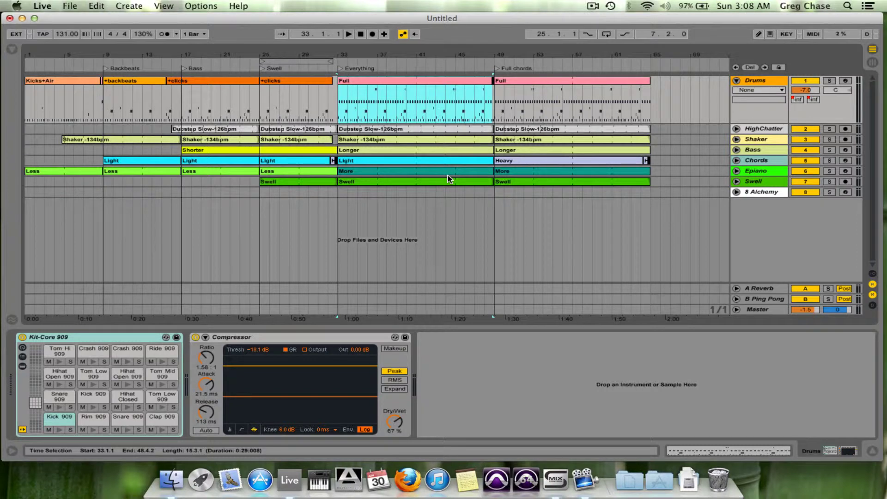
key("super+l")
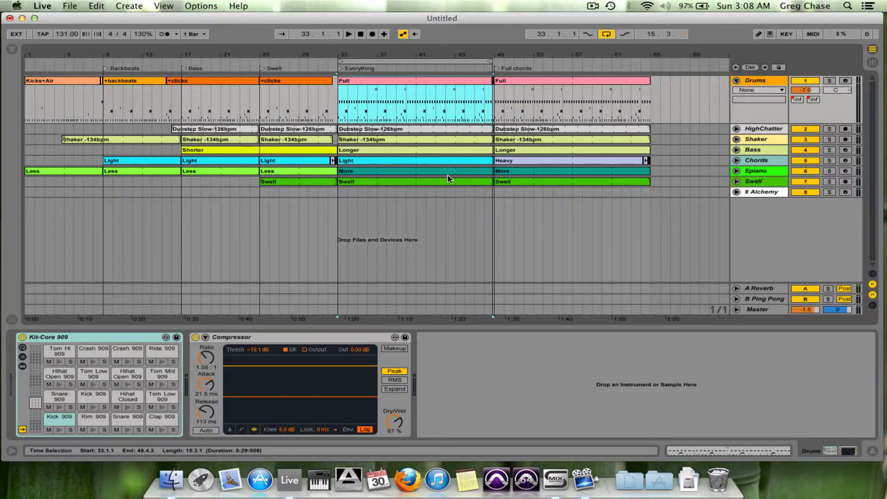
left_click(390, 60)
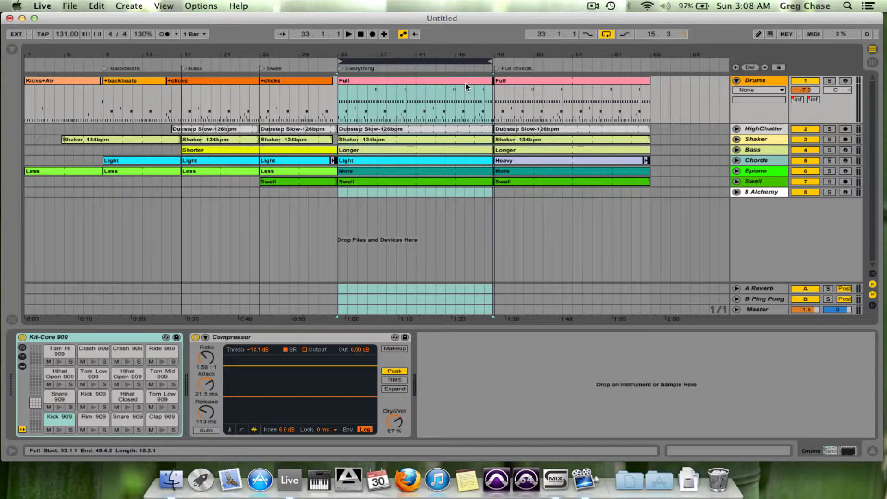
Turn looping off, go to Session view, then group and ungroup Drums through 8 Alchemy.
left_click(606, 34)
key("Tab")
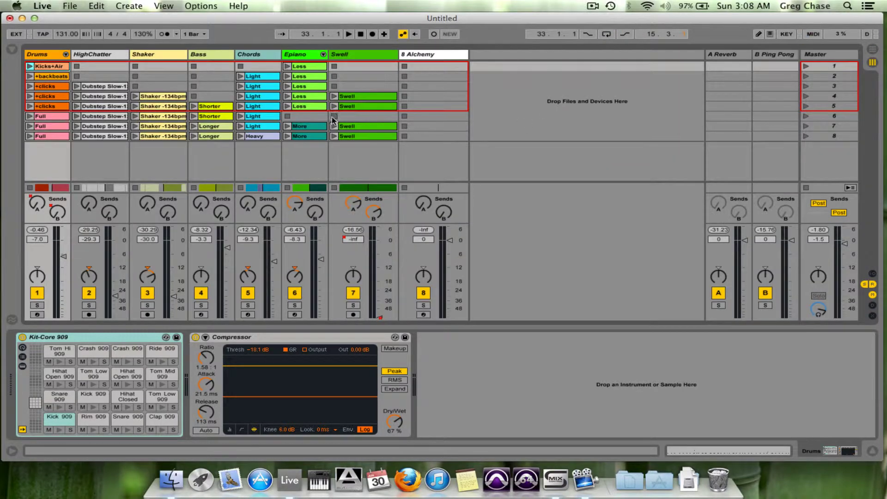
left_click(43, 56)
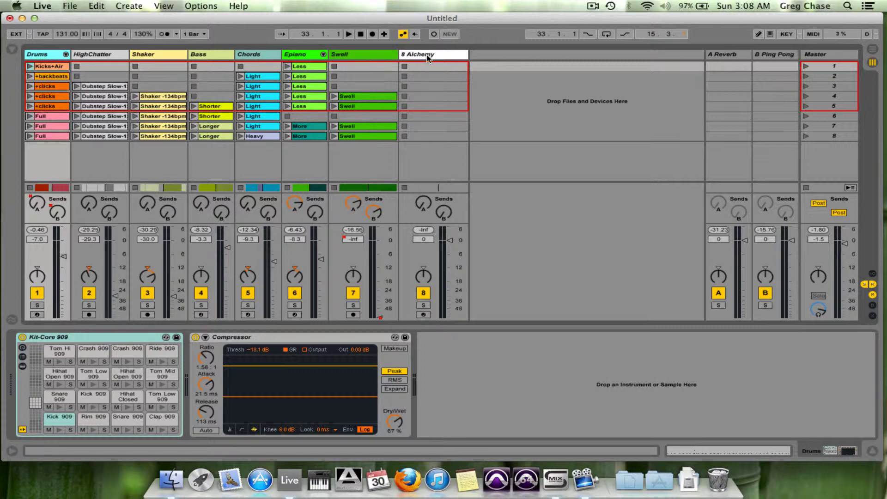
left_click(418, 67, "shift")
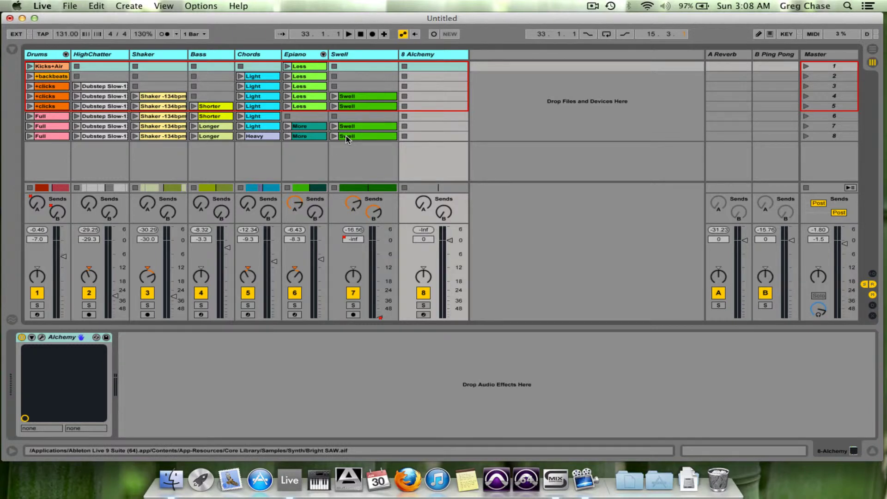
key("super+g")
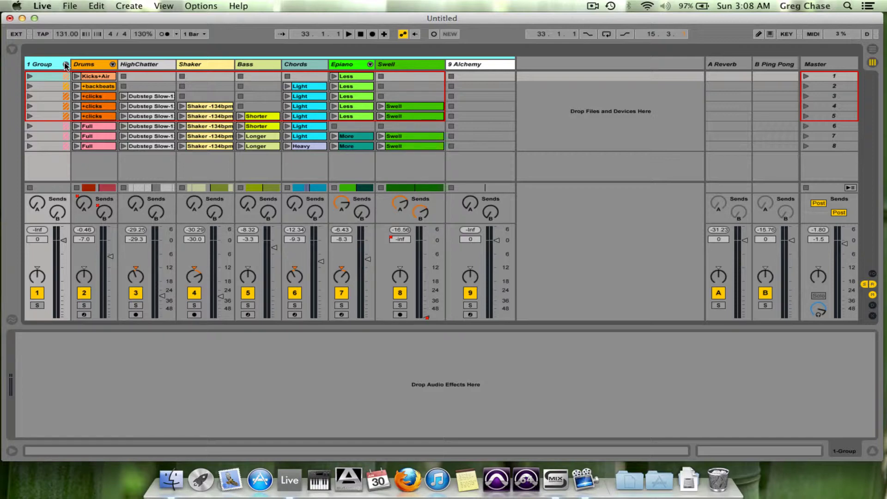
key("super+shift+g")
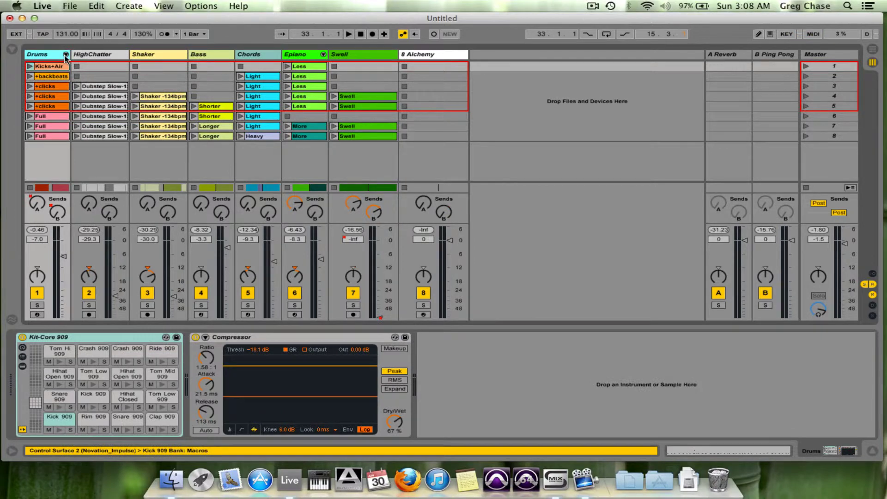
Set open hi-hat chain to -1.1 and Clap 909 to 1.5, collapse Drums, raise it to about -3.2 dB.
left_click(66, 54)
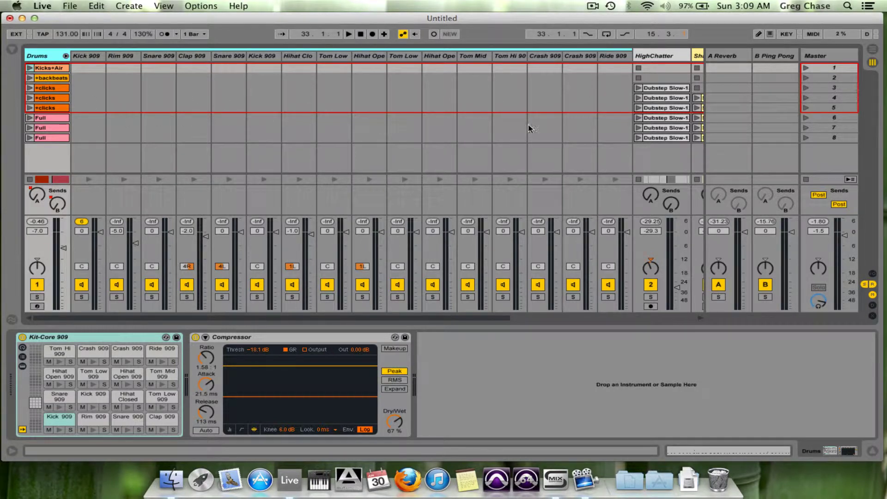
left_click_drag(453, 237, 452, 241)
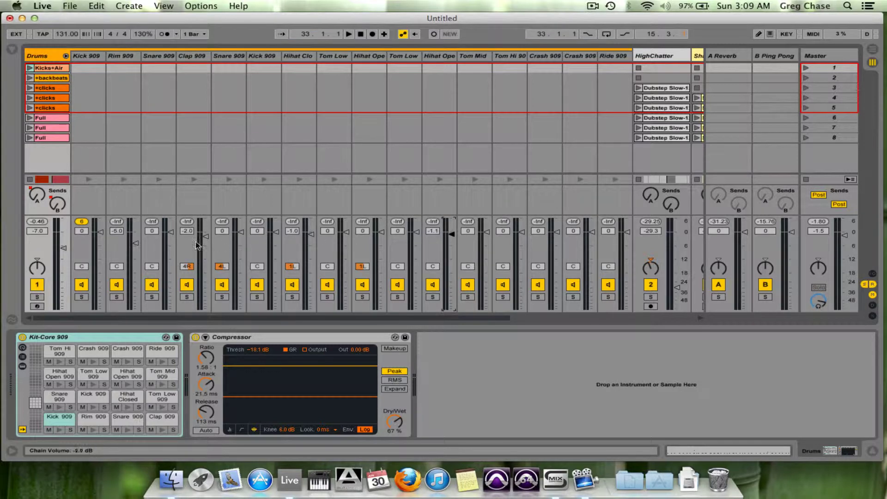
left_click_drag(199, 245, 171, 234)
left_click(66, 56)
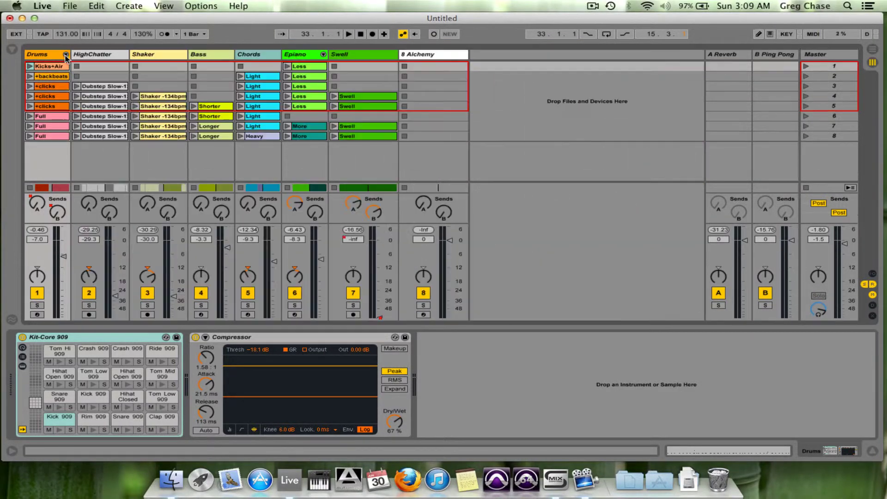
left_click_drag(63, 256, 64, 247)
Select the Alchemy track and retitle it 'Synth' with Cmd+R.
left_click(413, 59)
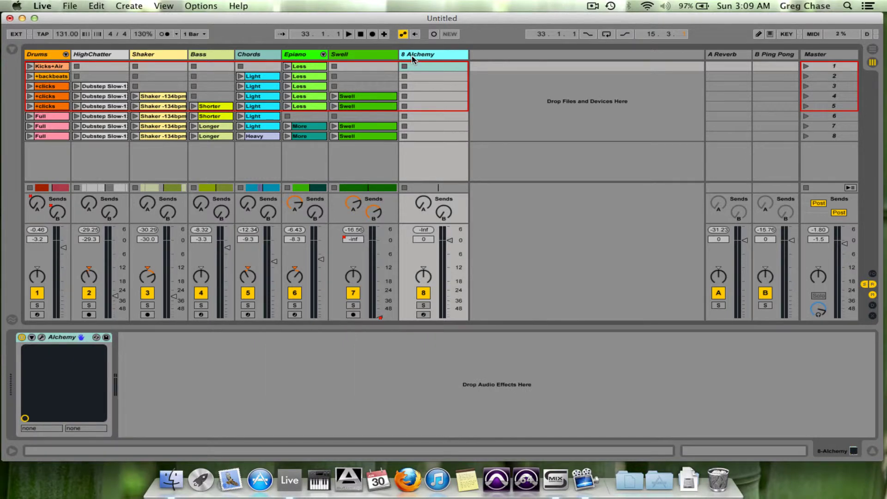
key("super+r")
type("Synth")
key("Return")
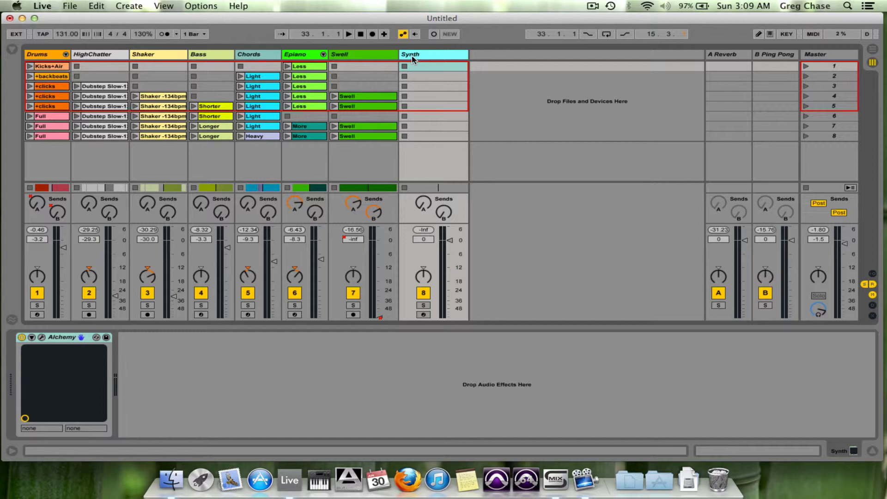
In Arrangement view, select the Drums clips and switch the grid to 4 bars, then back to 1 bar.
key("Tab")
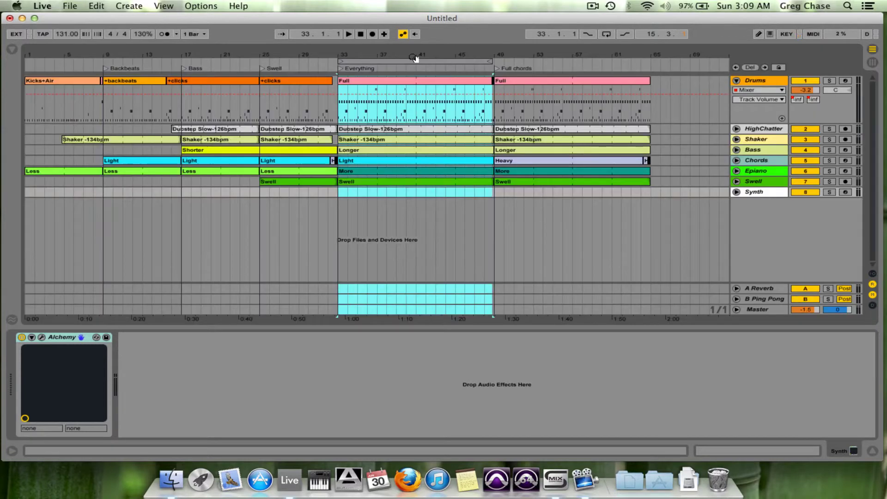
left_click(551, 80)
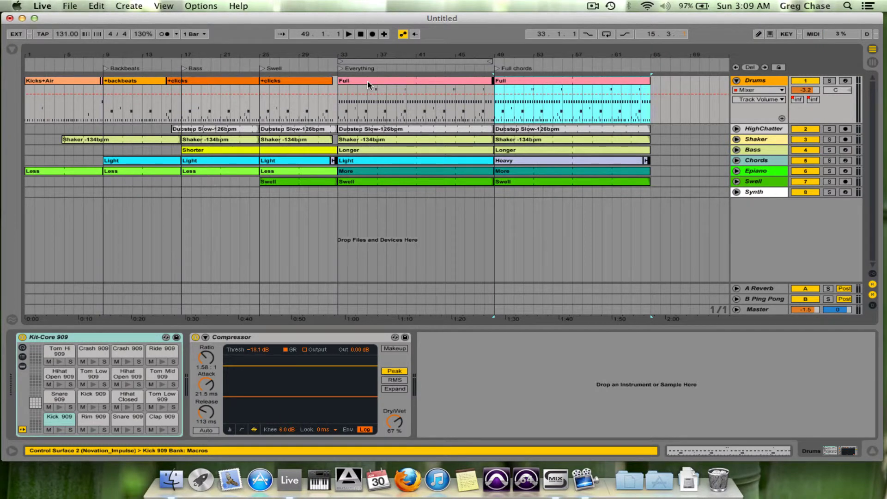
left_click(80, 81)
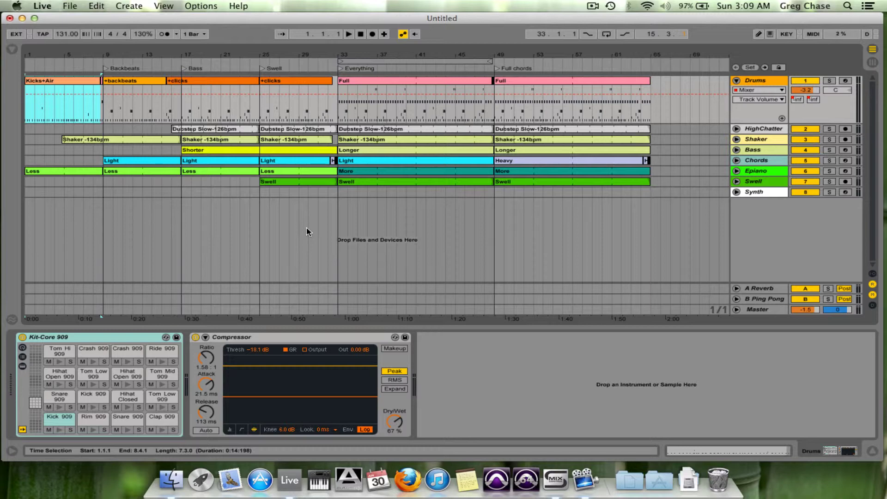
key("super+2")
key("super+2")
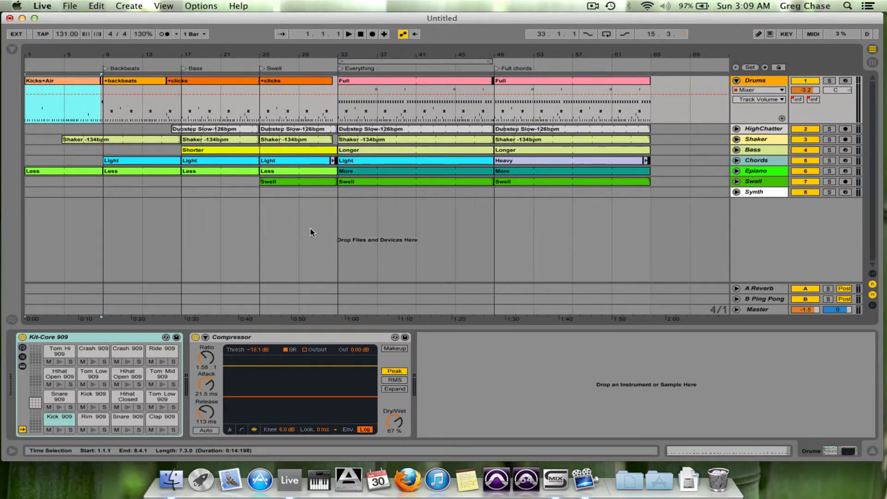
key("super+1")
key("super+1")
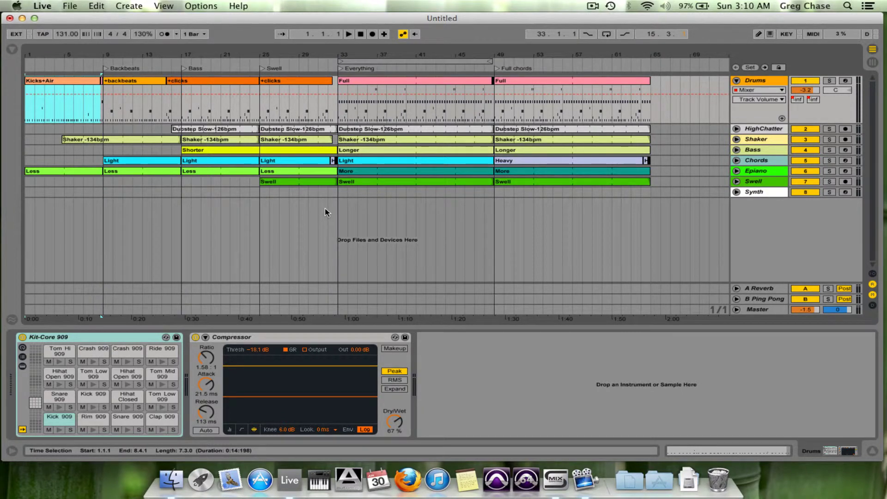
Select the Synth track, open the Alchemy plugin window, and toggle it with Cmd+Opt+P, ending closed.
left_click(748, 194)
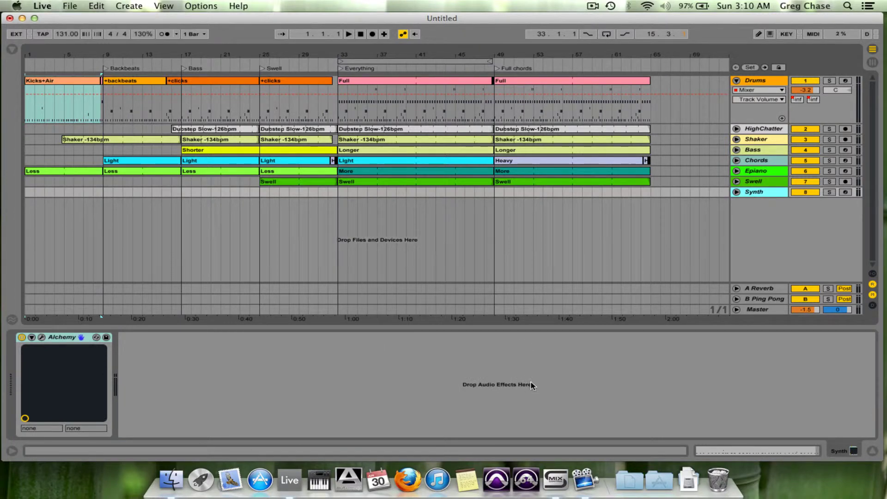
left_click(42, 338)
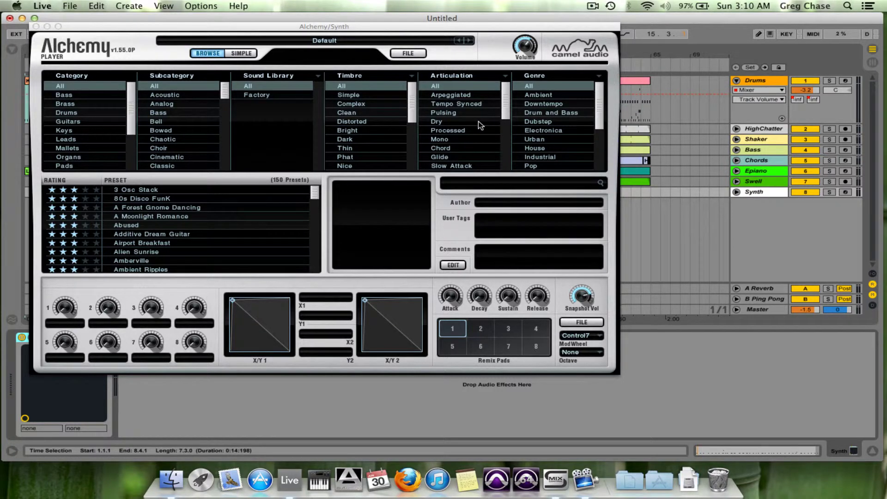
key("super+alt+p")
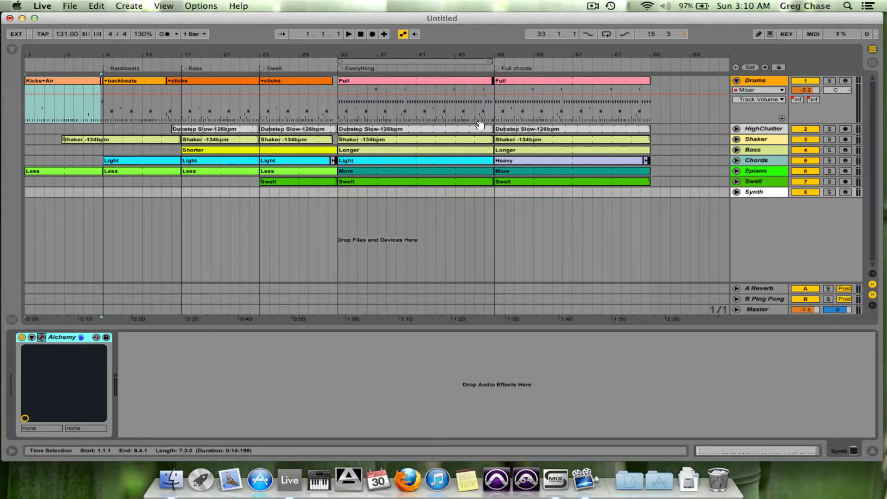
key("super+alt+p")
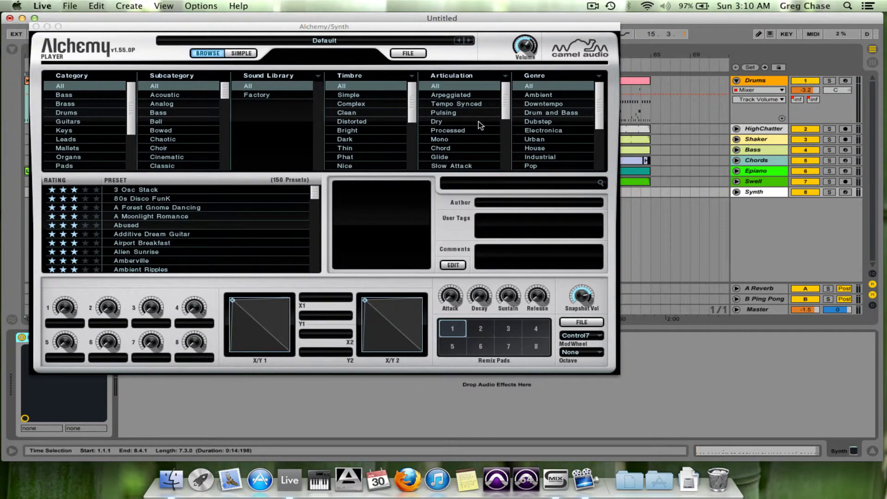
key("super+alt+p")
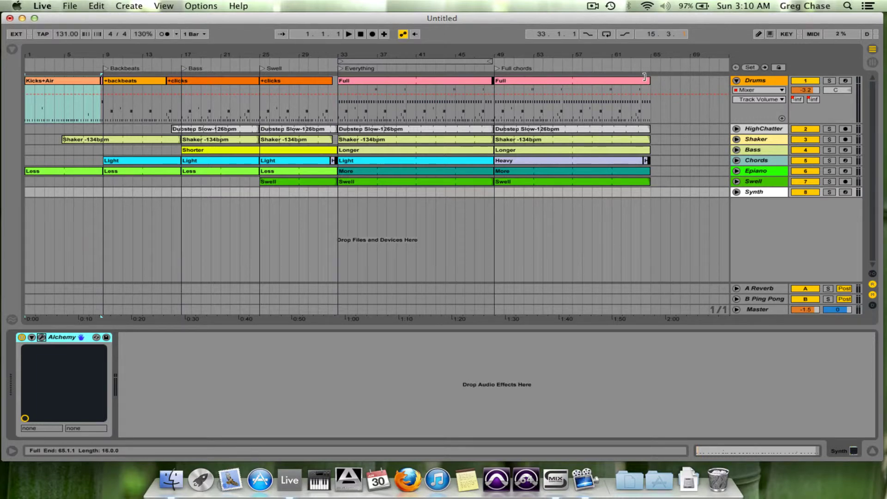
Insert eight empty bars of time at bar 9 with Cmd+I.
left_click_drag(26, 193, 102, 203)
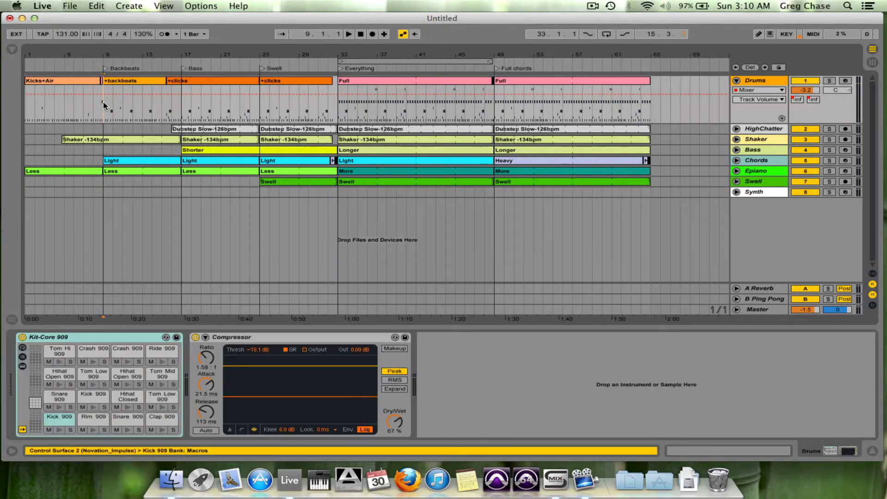
left_click(103, 101)
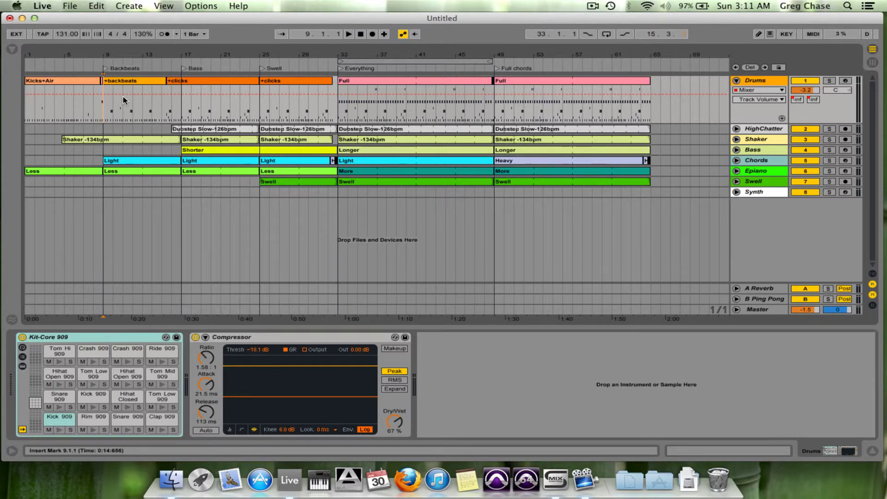
key("super+i")
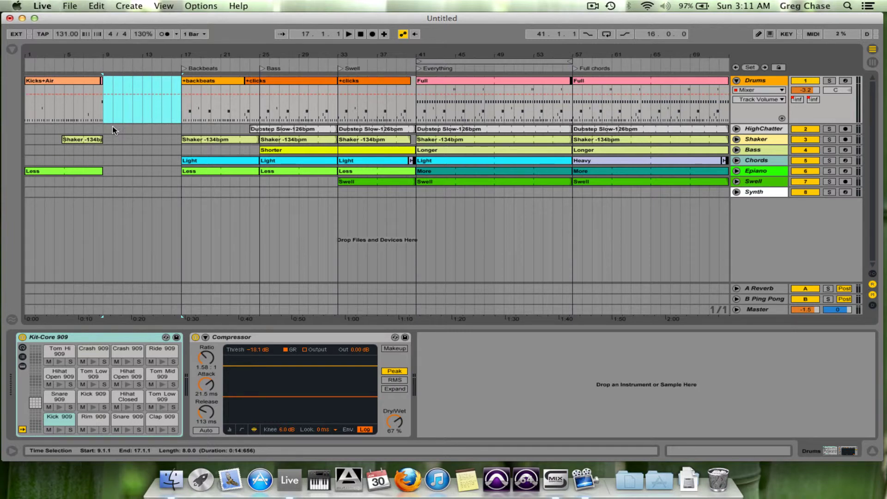
Select bars 9–17 across all tracks and delete that time.
left_click_drag(107, 124, 182, 195)
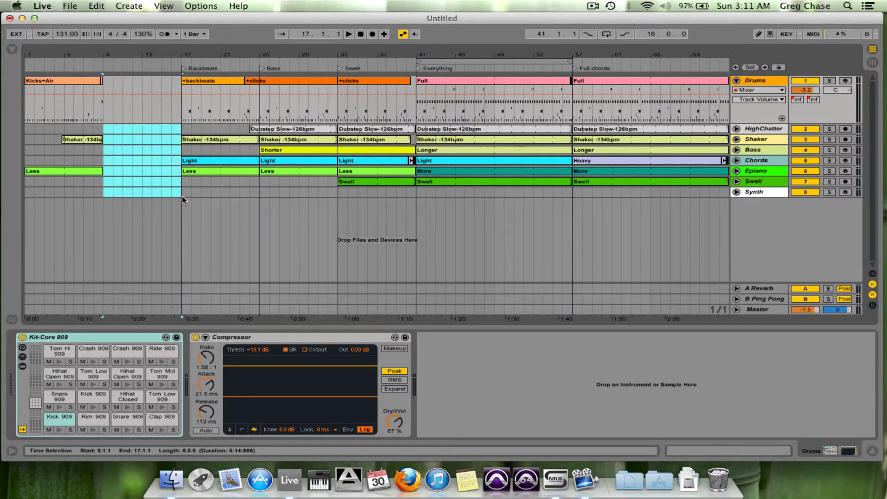
left_click(133, 88)
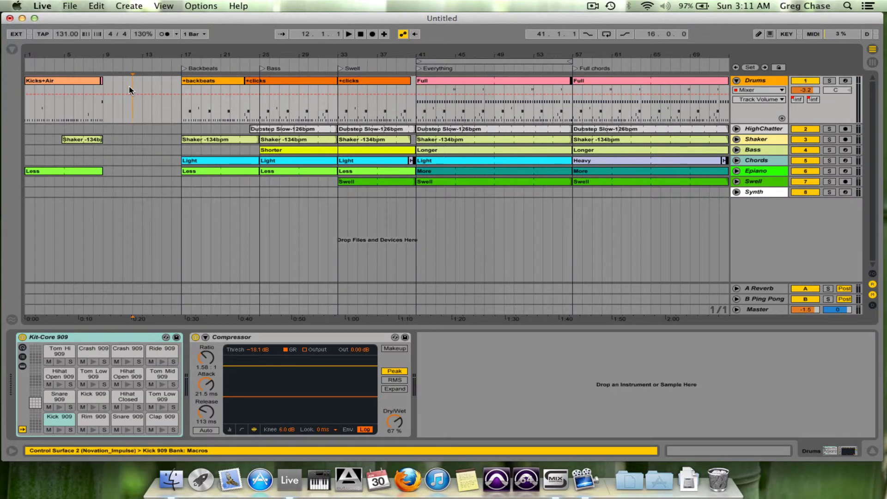
key("super+shift+BackSpace")
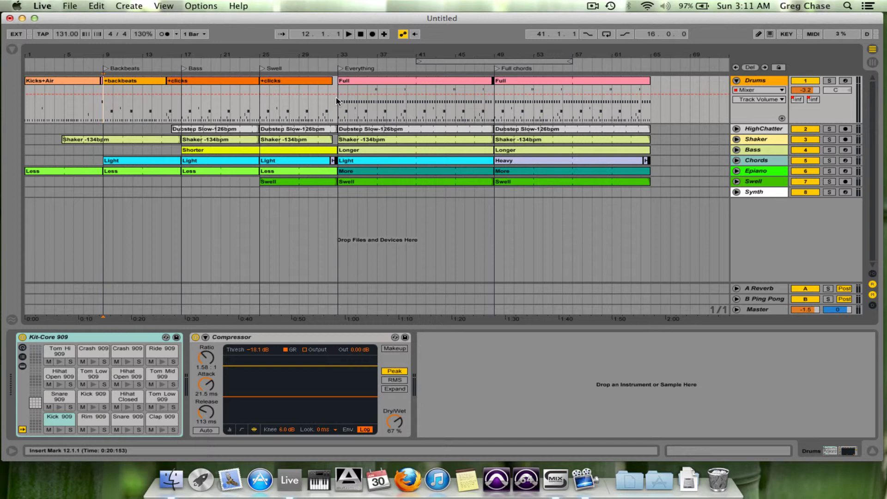
Deactivate the Drums Full clip at bar 33 with 0, then reactivate it.
left_click(361, 81)
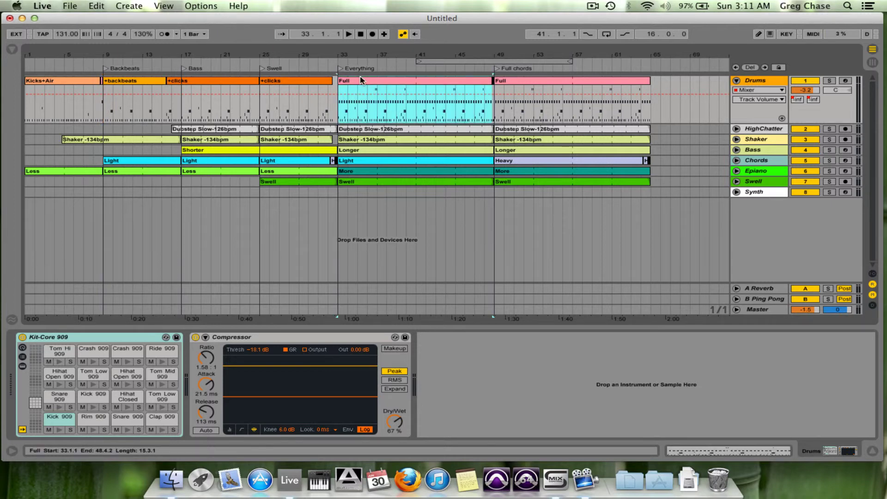
key("0")
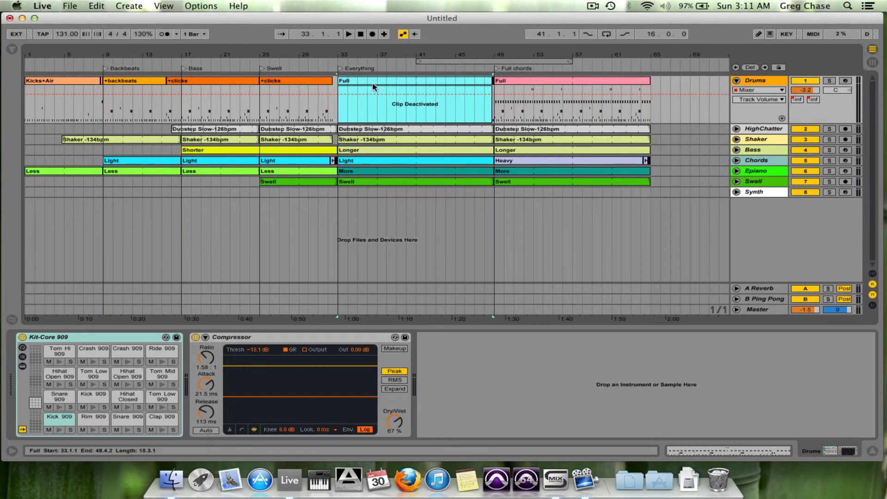
left_click(804, 81)
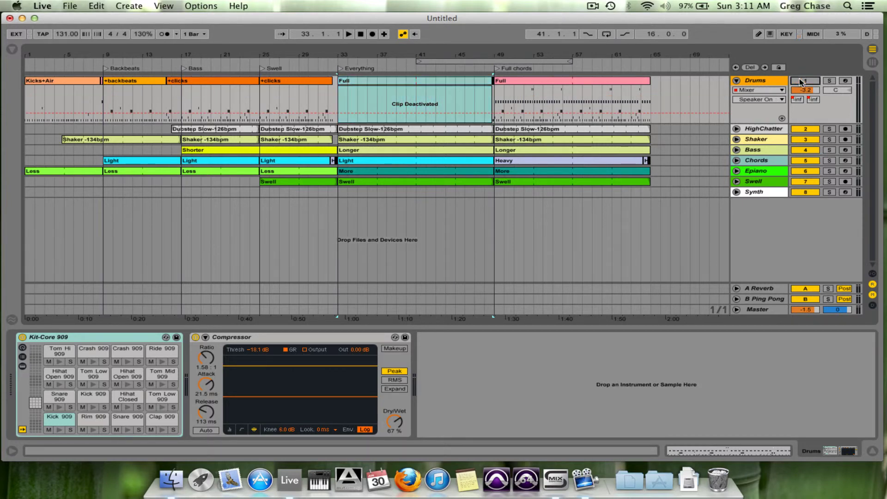
left_click(406, 89)
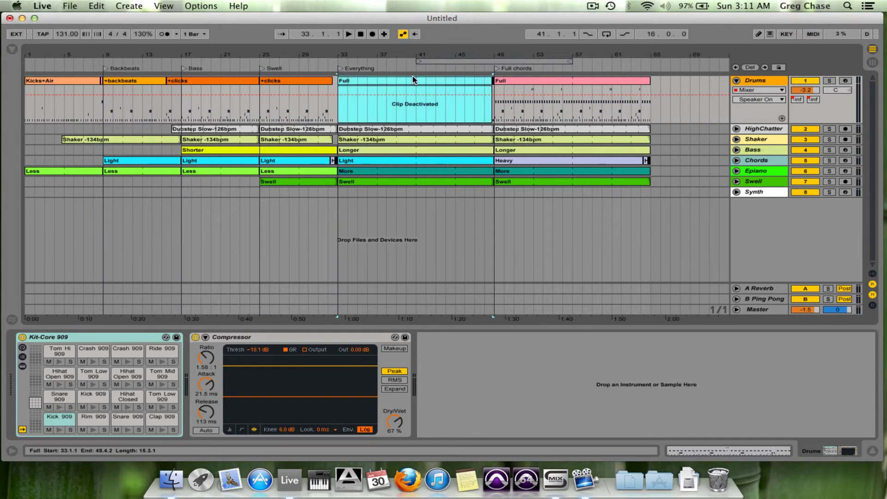
key("0")
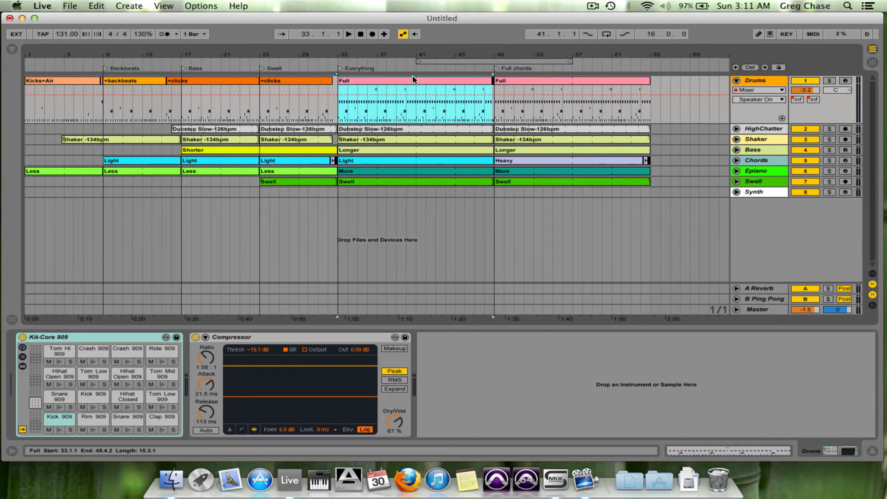
Select the Shaker and Bass Longer clips to show devices, and zoom out the arrangement.
left_click(400, 145)
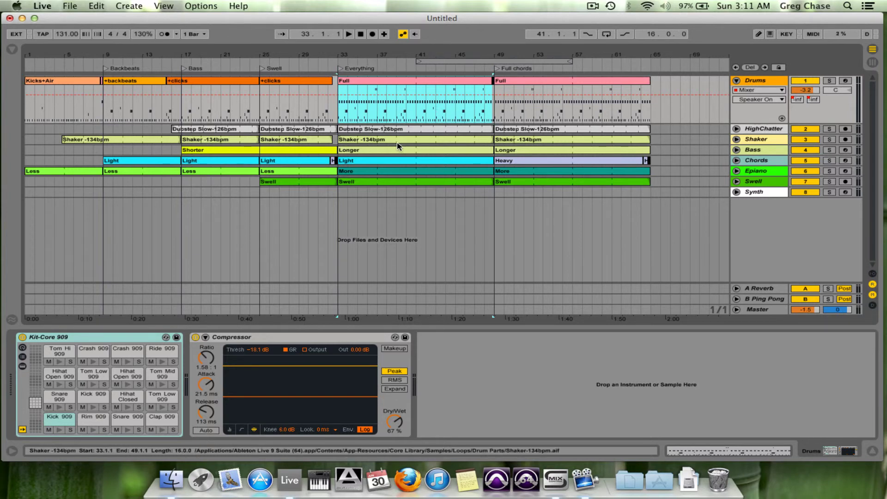
left_click(387, 149)
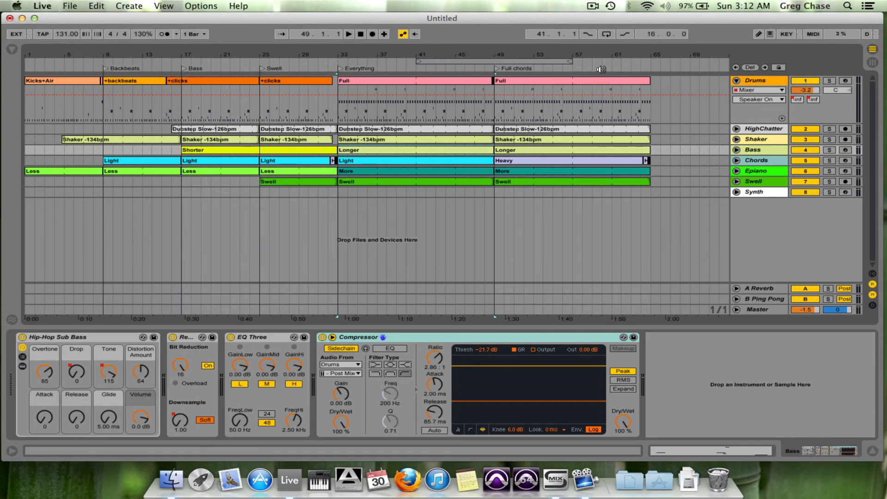
left_click_drag(602, 55, 539, 42)
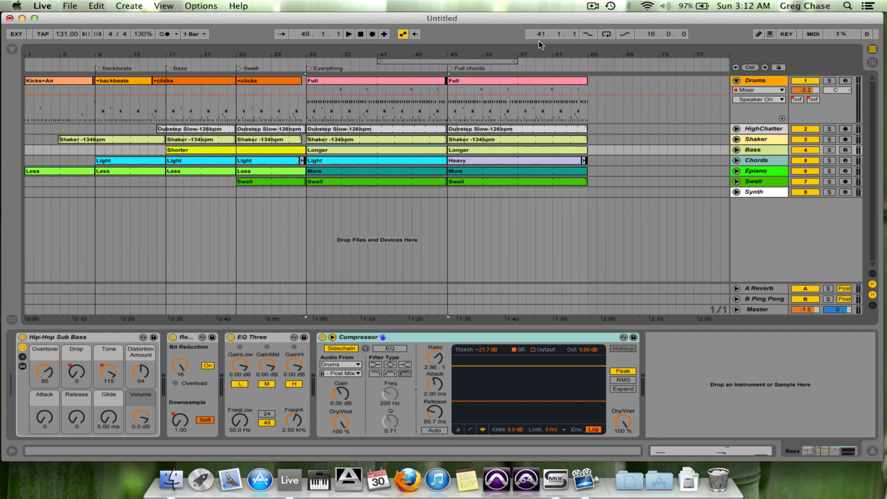